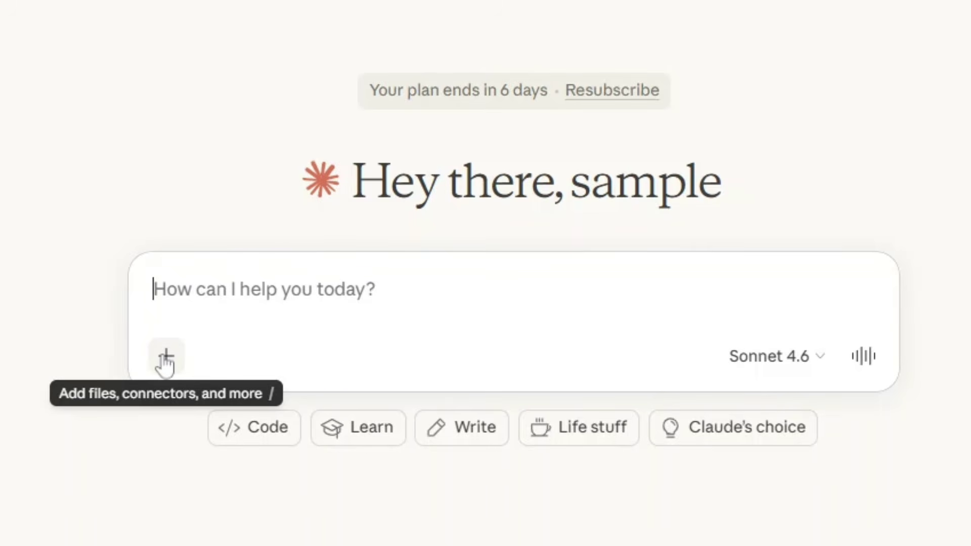
# - Connect the Gmail search connector and authorize Claude for Gmail with the Google account
pyautogui.click(166, 360)
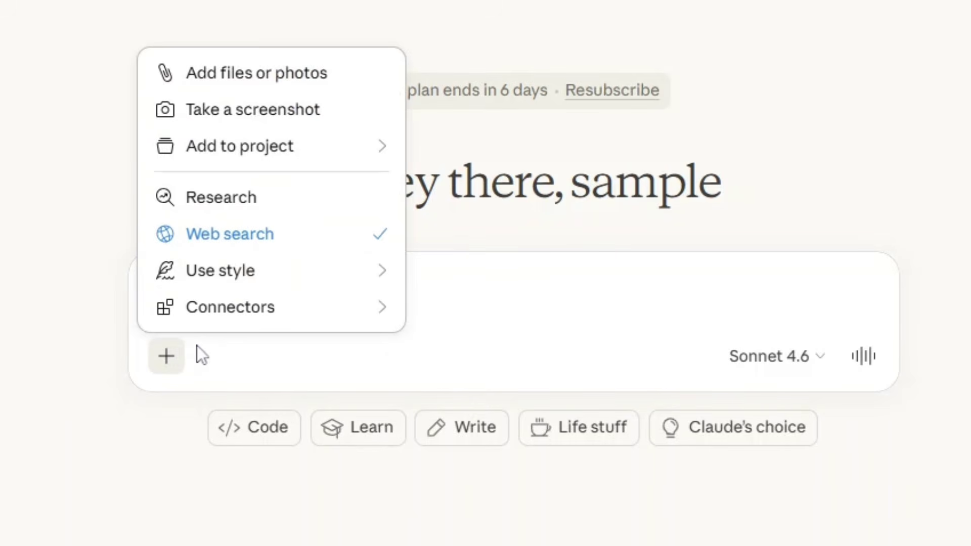
pyautogui.moveTo(268, 310)
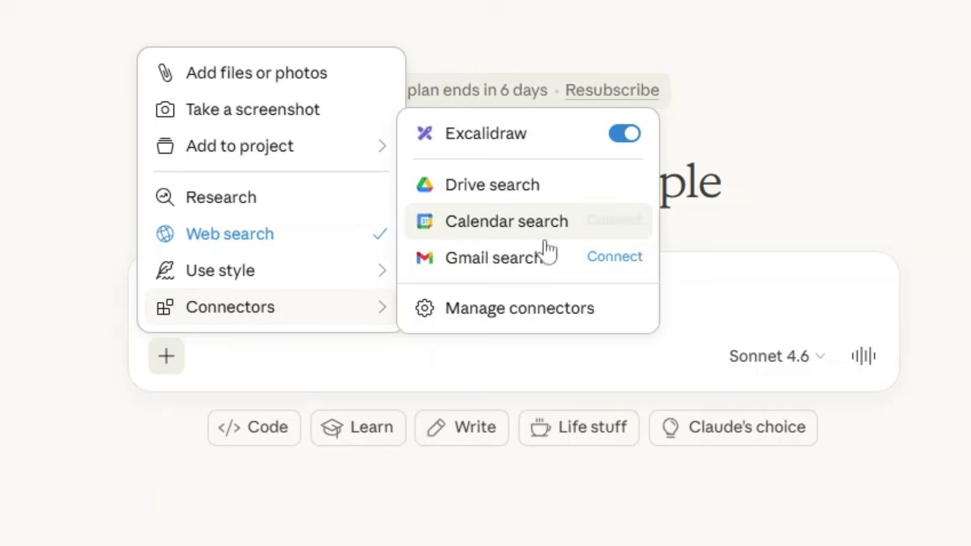
pyautogui.click(615, 256)
pyautogui.click(842, 466)
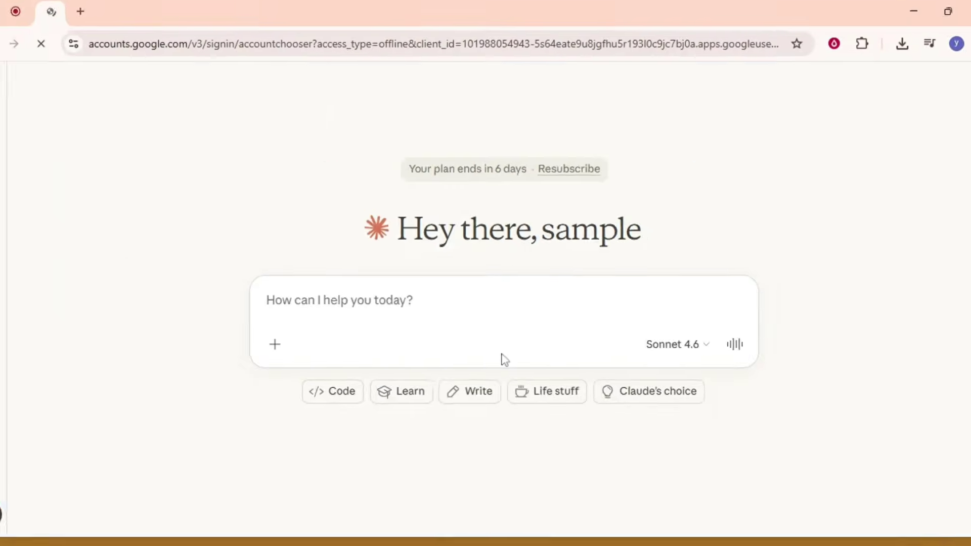
pyautogui.click(576, 252)
pyautogui.click(719, 381)
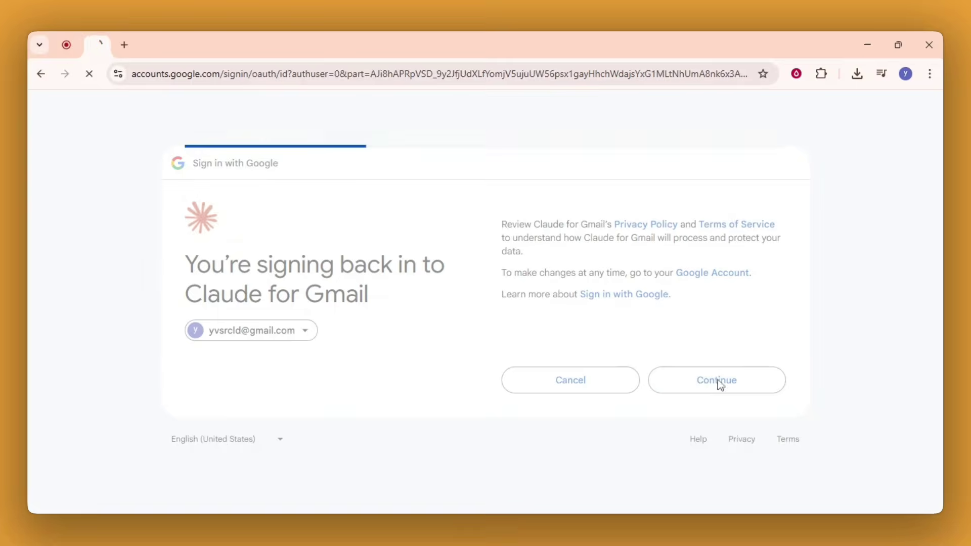
pyautogui.click(681, 451)
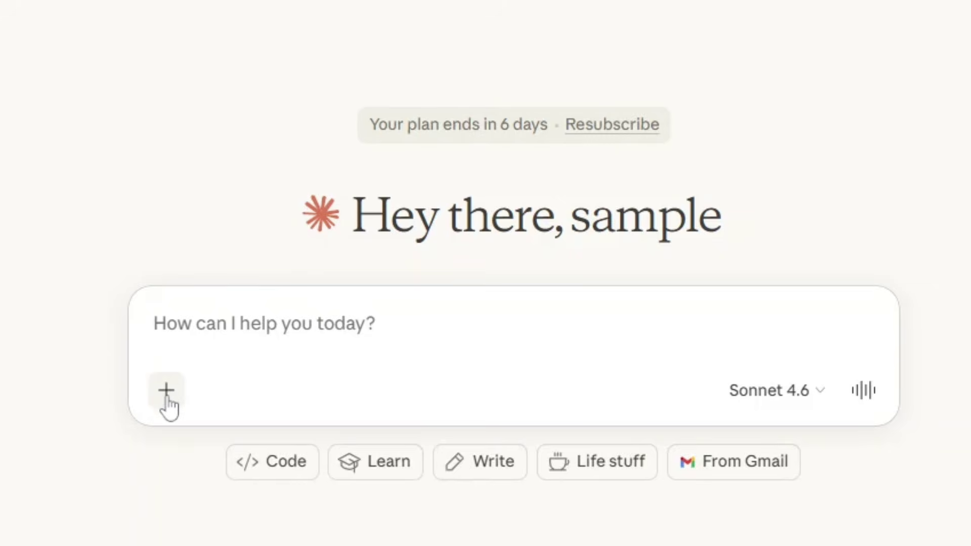
# - Connect the Calendar search connector and authorize Claude for Google Calendar with the Google account
pyautogui.click(167, 392)
pyautogui.click(167, 394)
pyautogui.click(167, 394)
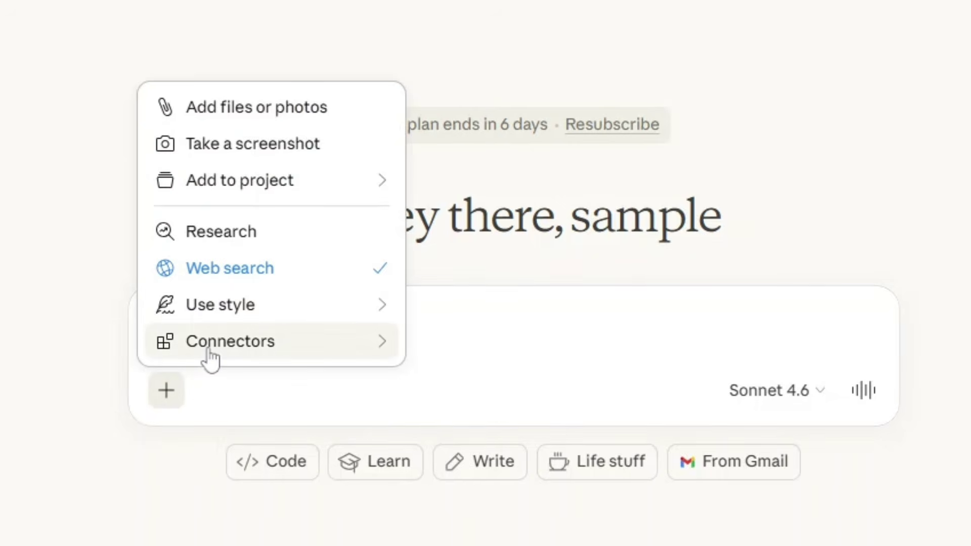
pyautogui.moveTo(208, 349)
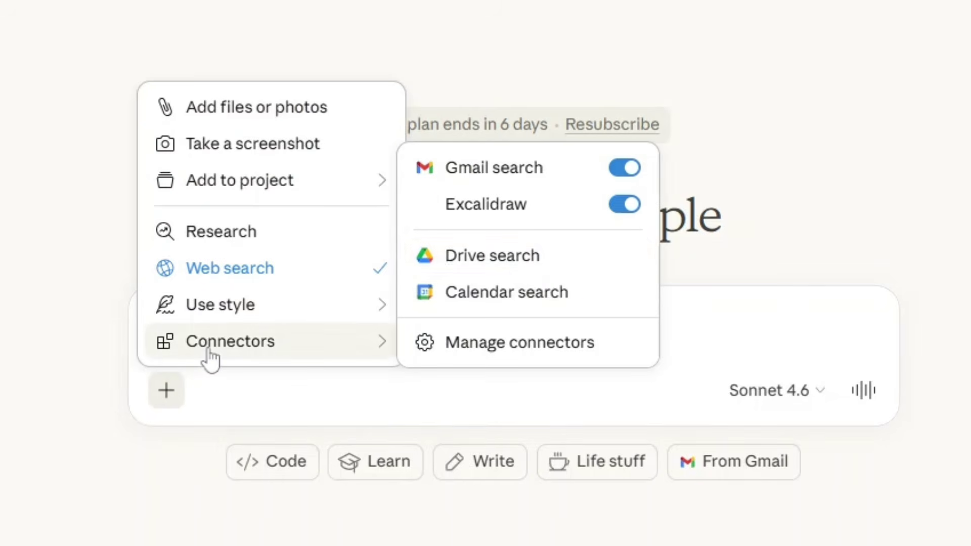
pyautogui.click(531, 293)
pyautogui.click(578, 260)
pyautogui.click(718, 395)
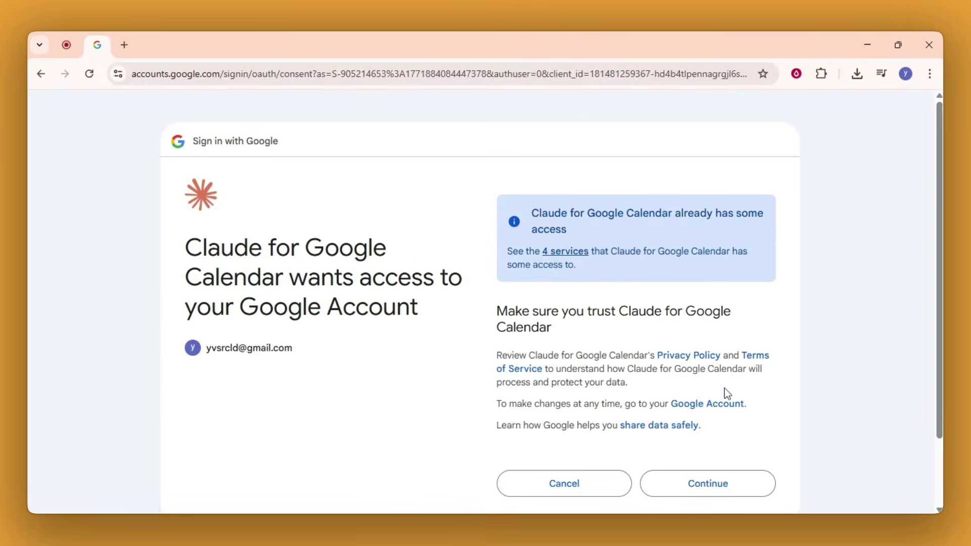
pyautogui.click(716, 480)
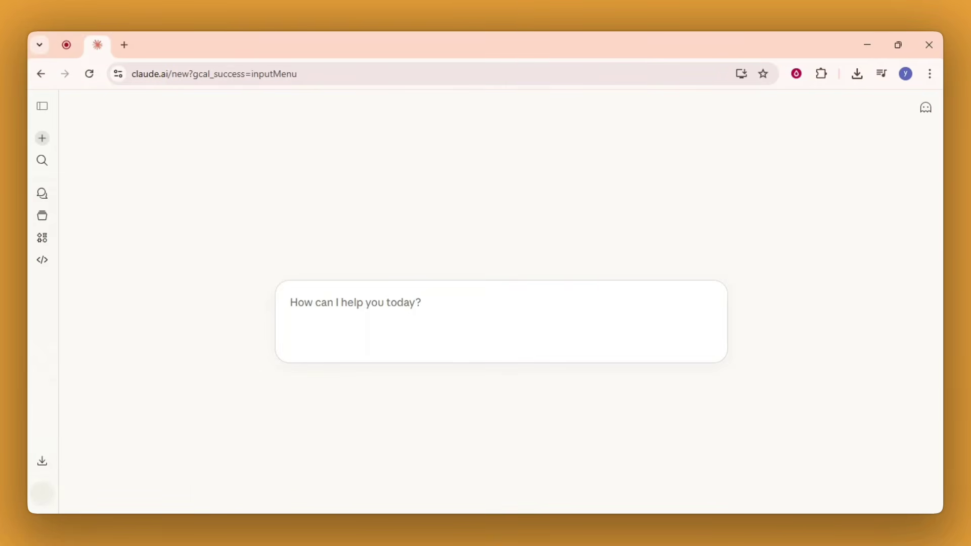
# - Open the Connectors section of the account settings to check the connected services
pyautogui.click(298, 342)
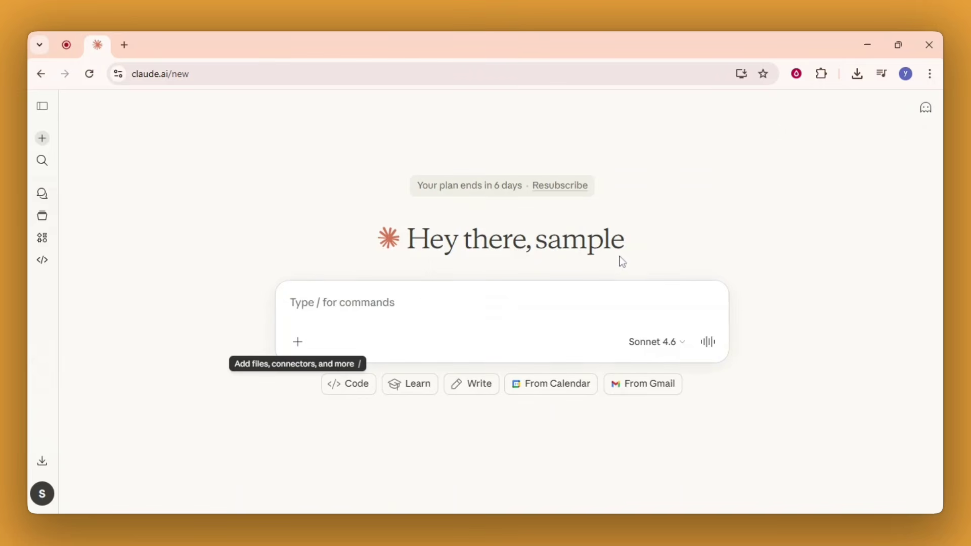
pyautogui.press('Escape')
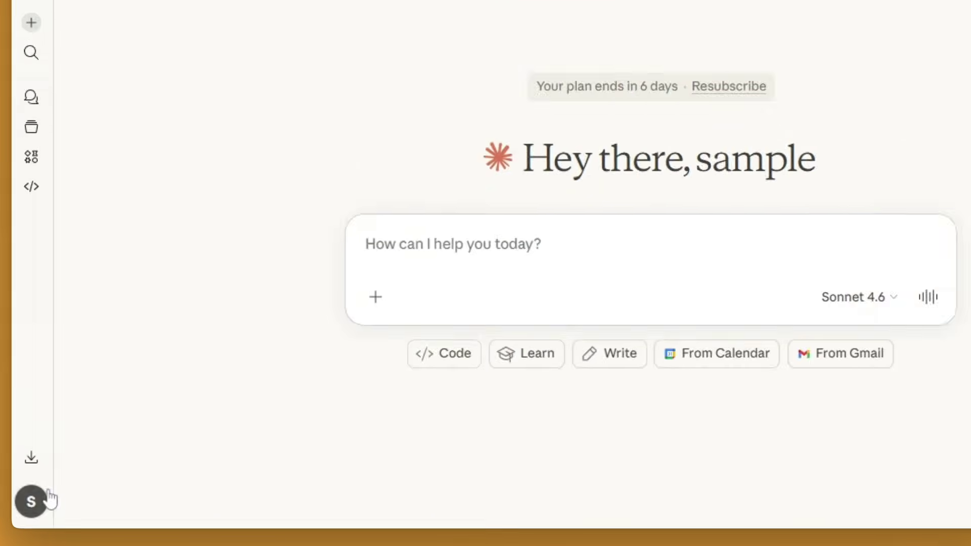
pyautogui.click(42, 494)
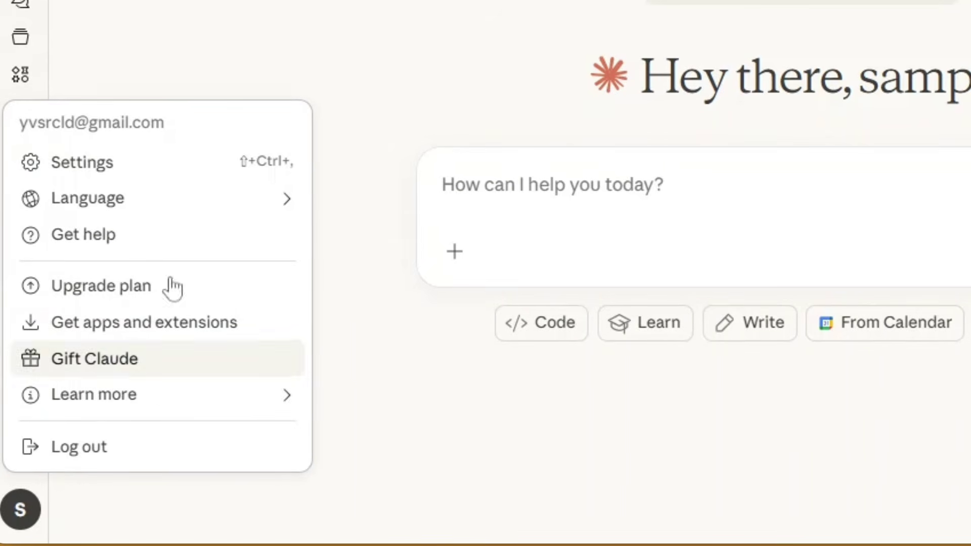
pyautogui.click(124, 167)
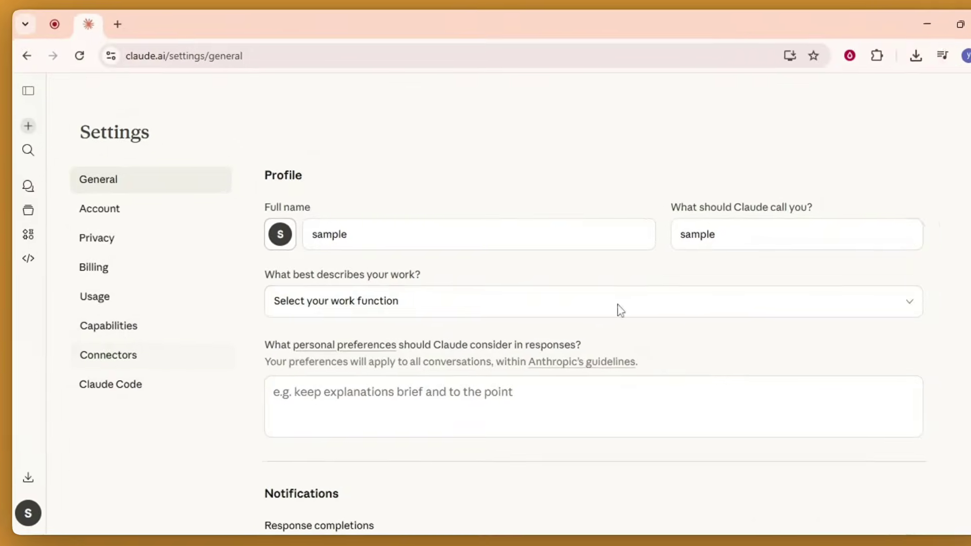
pyautogui.click(108, 355)
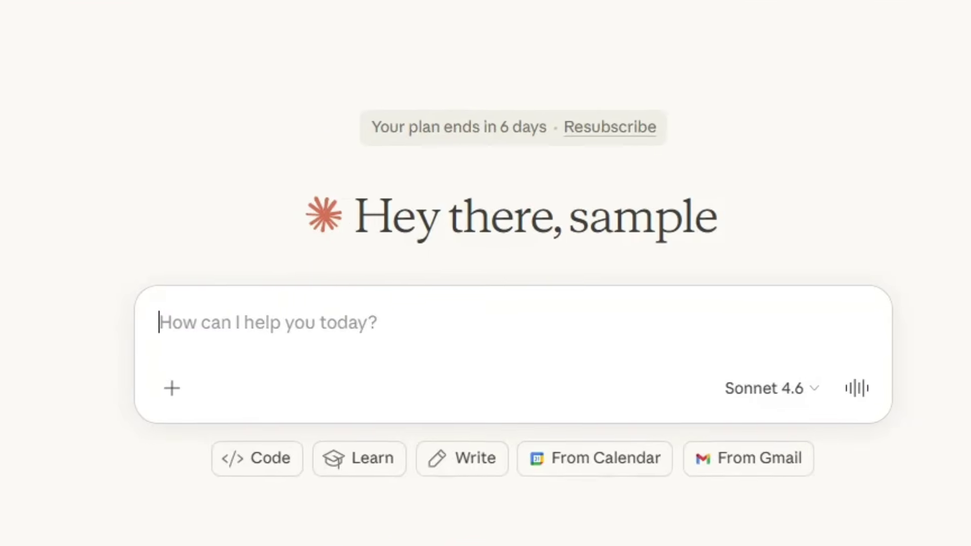
# - Ask which important emails arrived in the last 72 hours, requesting a clickable link to each message
pyautogui.write('What important emails did I receive in the last 72 hours? Give me the link where I can click so that I will be directed to the message.')
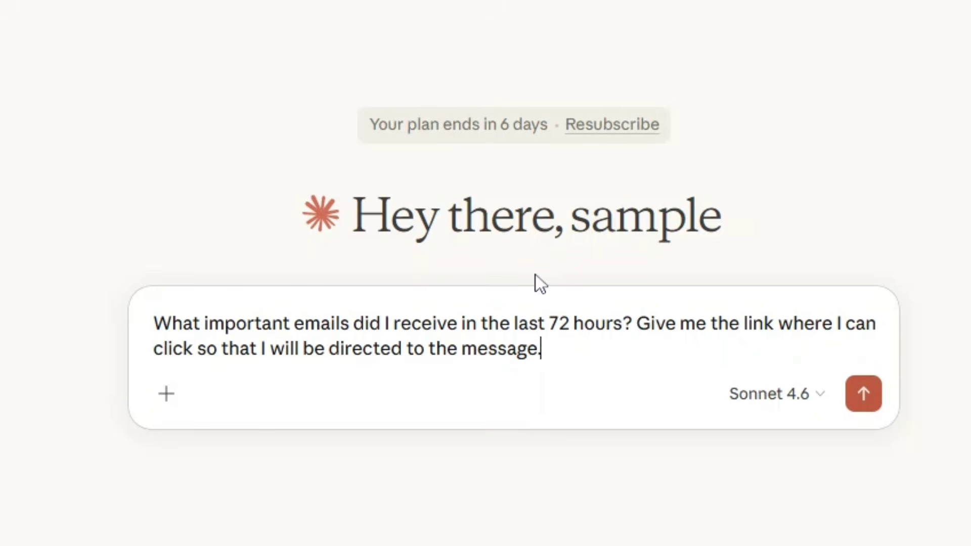
pyautogui.click(852, 396)
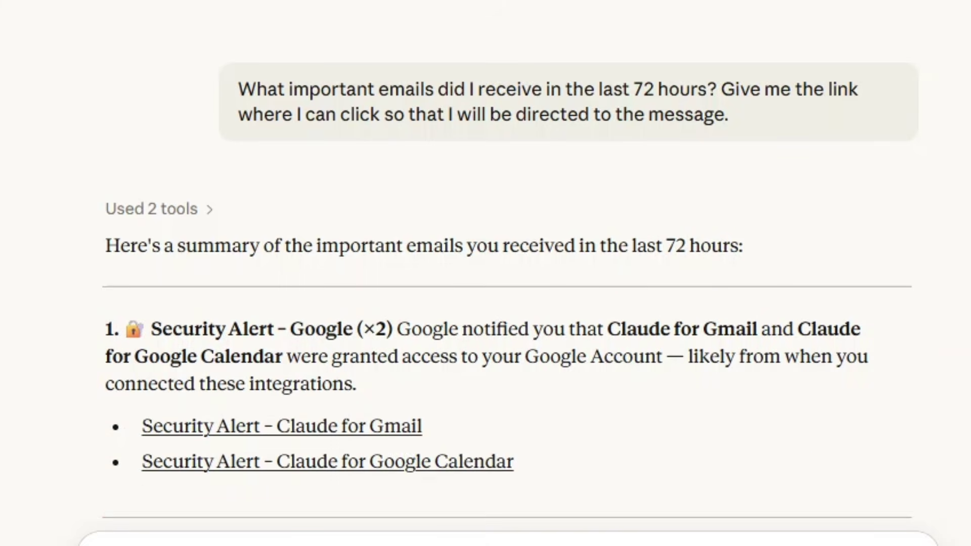
# - Go through the email summary, open the linked "Meeting with Team" acceptance email in Gmail and read it
pyautogui.scroll(-4, 678, 369)
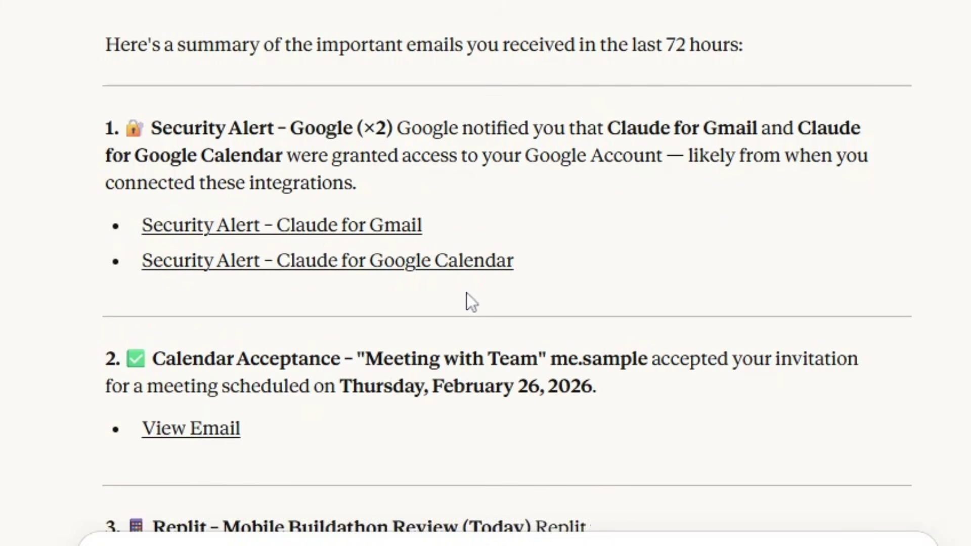
pyautogui.scroll(-2, 468, 302)
pyautogui.scroll(-3, 546, 335)
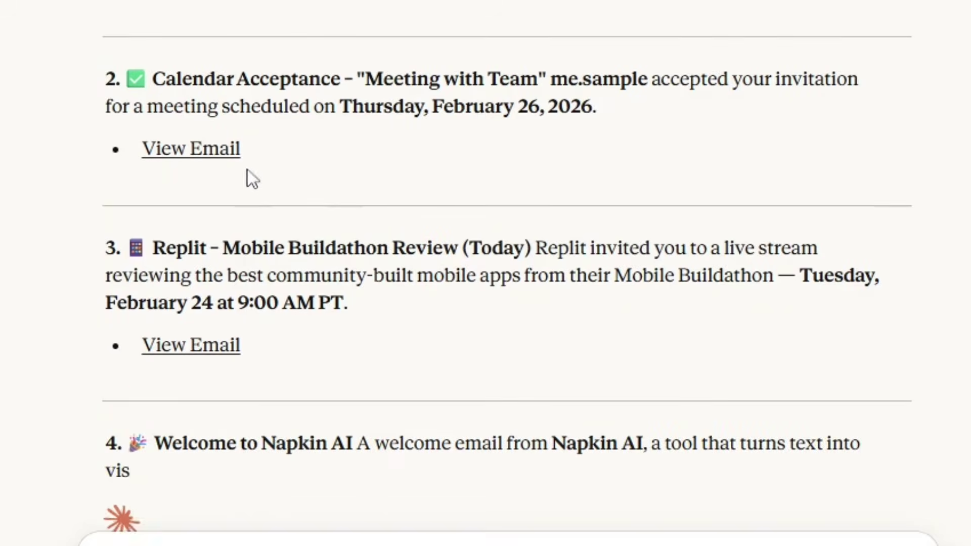
pyautogui.click(205, 150)
pyautogui.click(657, 417)
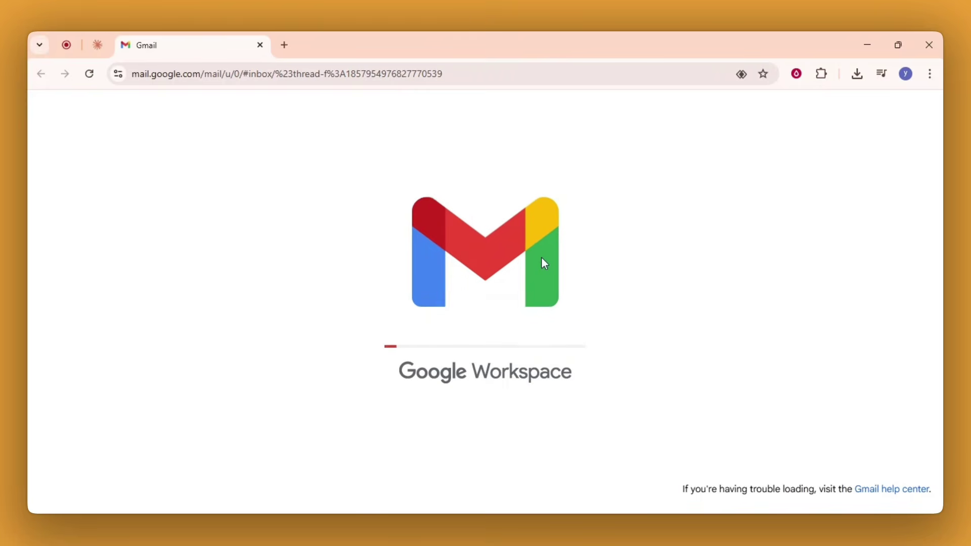
pyautogui.scroll(-3, 558, 271)
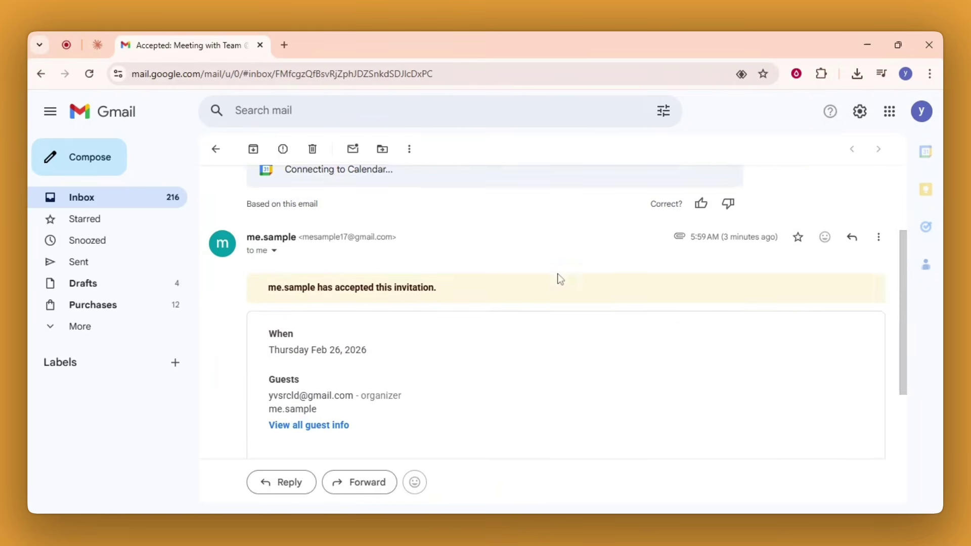
pyautogui.scroll(-2, 560, 278)
pyautogui.scroll(5, 560, 271)
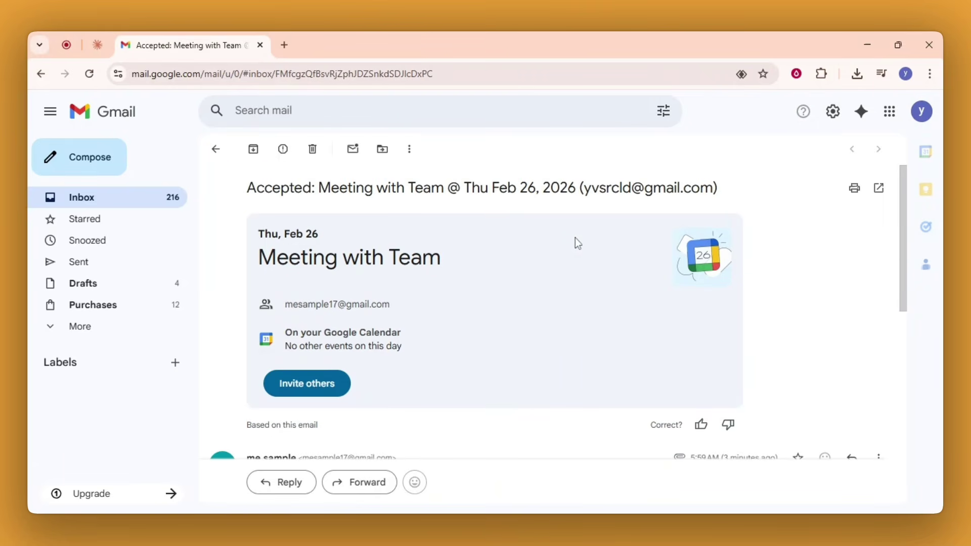
# - Return to the Claude chat and ask "Do I have any unread emails that need a reply?"
pyautogui.click(109, 46)
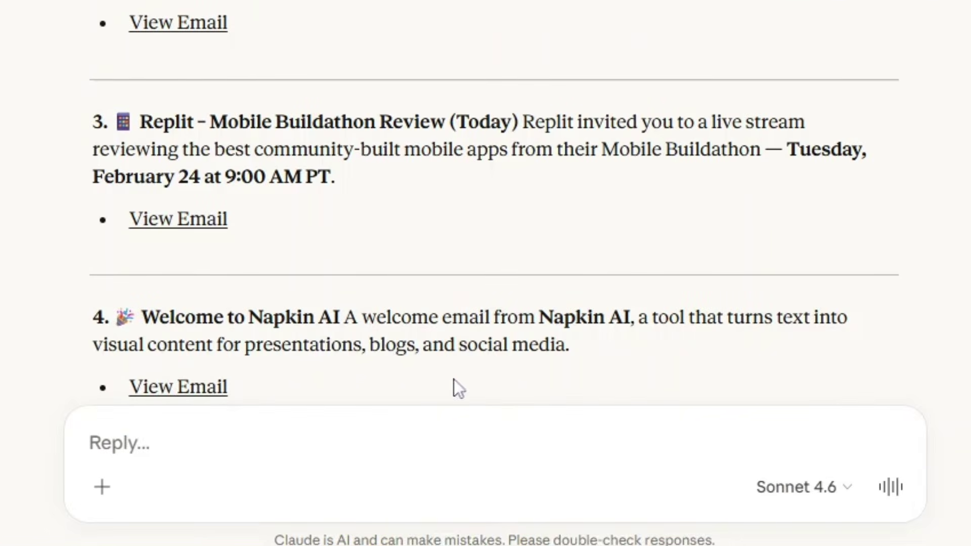
pyautogui.write("Do I have any unread emails that need a reply?'")
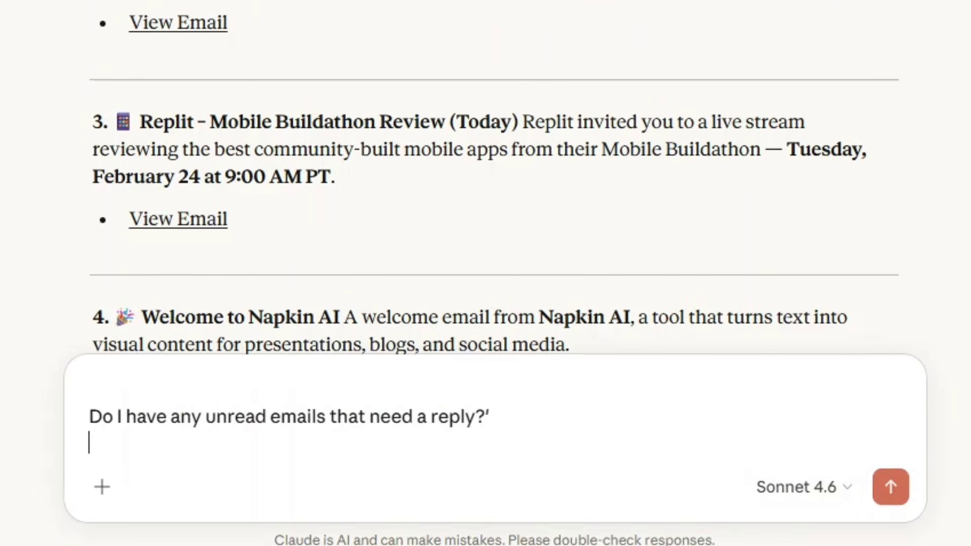
pyautogui.press('Return')
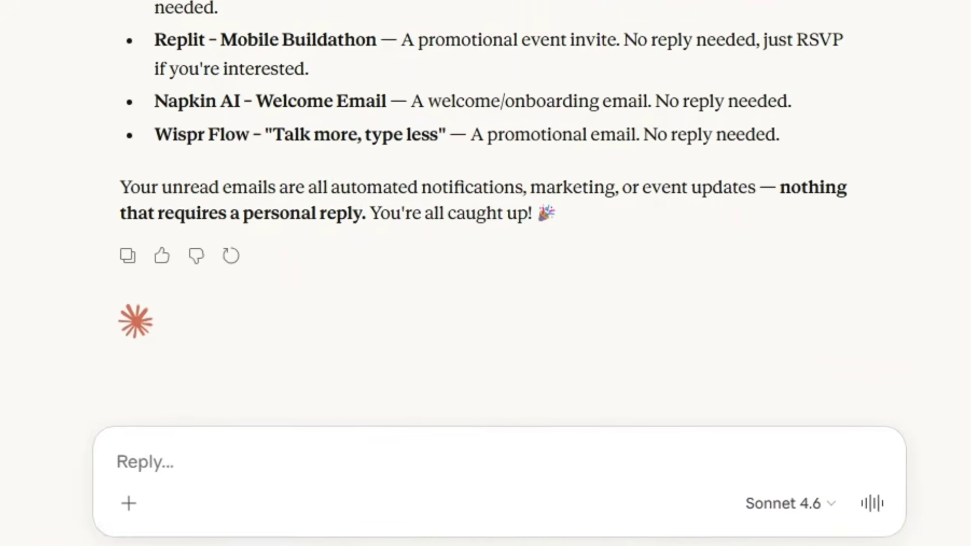
# - Ask when the next meeting is and what it is about, requesting its Google Calendar link, and open that link
pyautogui.write("When is my next meeting and what is it about?' Give me the link again to direct to the google calendar meeting")
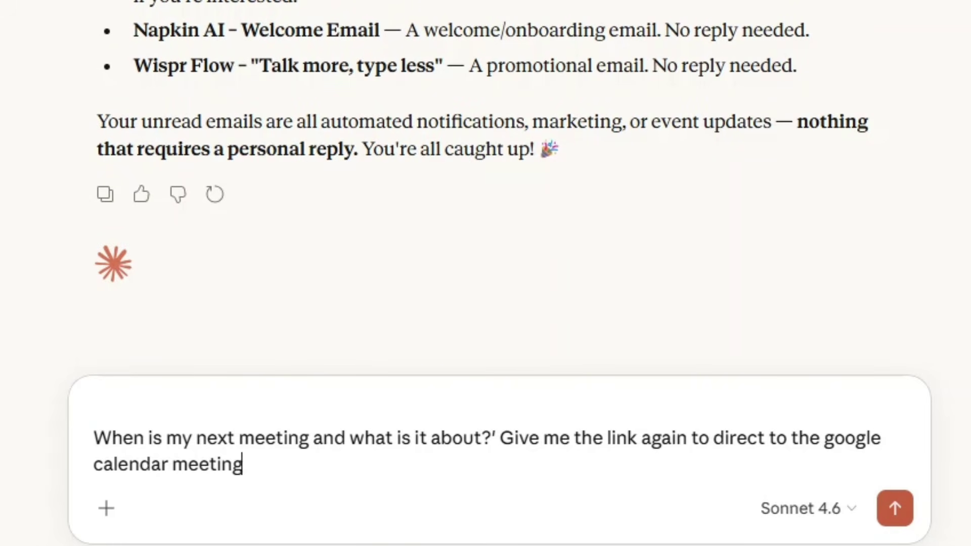
pyautogui.click(895, 508)
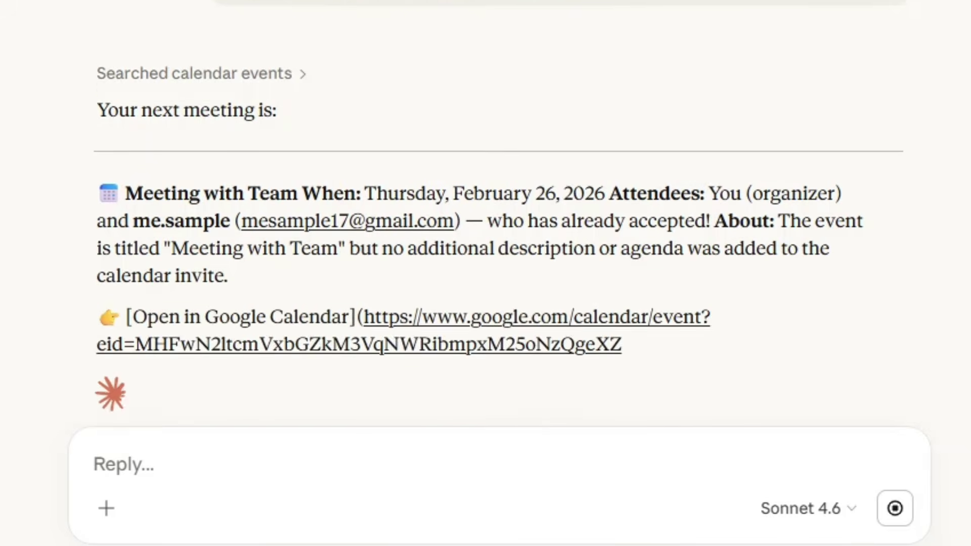
pyautogui.click(248, 146)
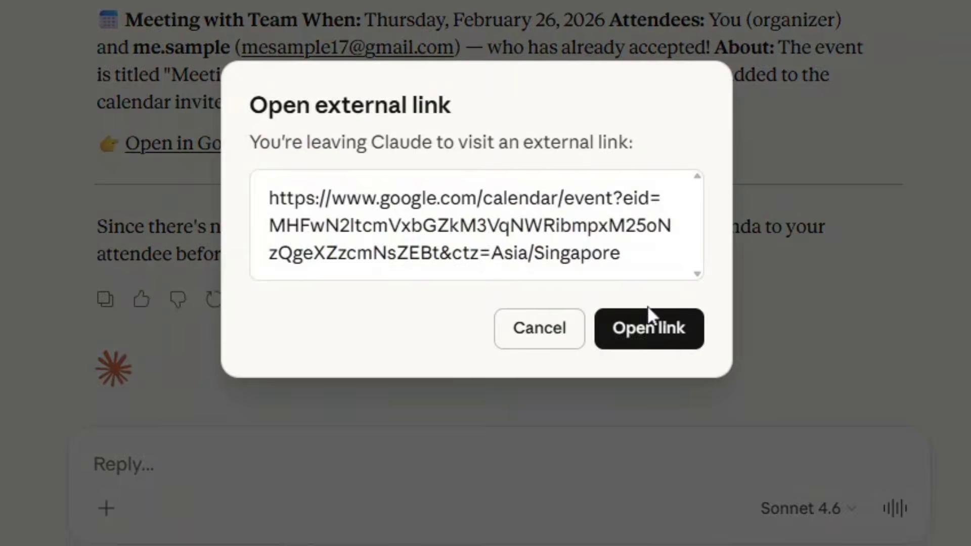
pyautogui.click(649, 326)
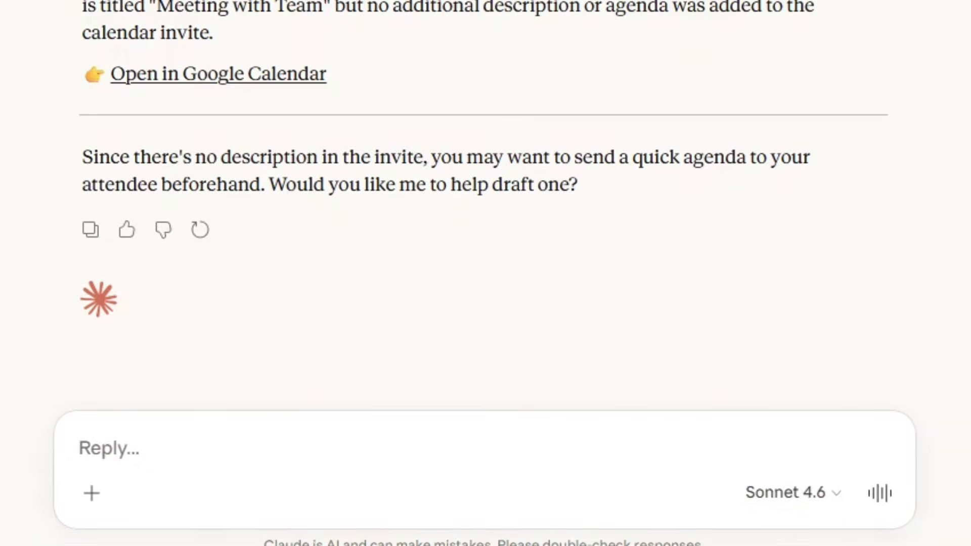
# - Ask in the chat "Who else is joining that meeting?"
pyautogui.write('Who else is joining that meeting?')
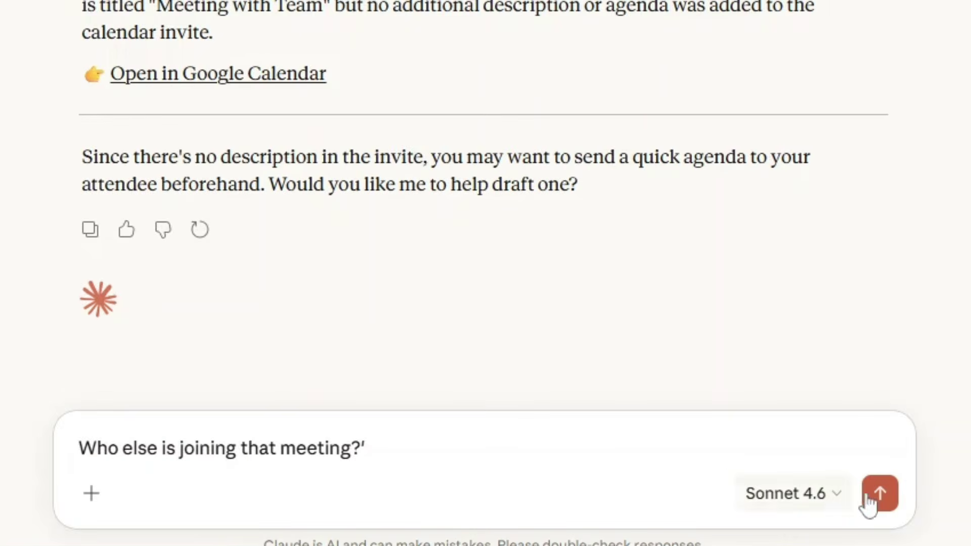
pyautogui.click(868, 493)
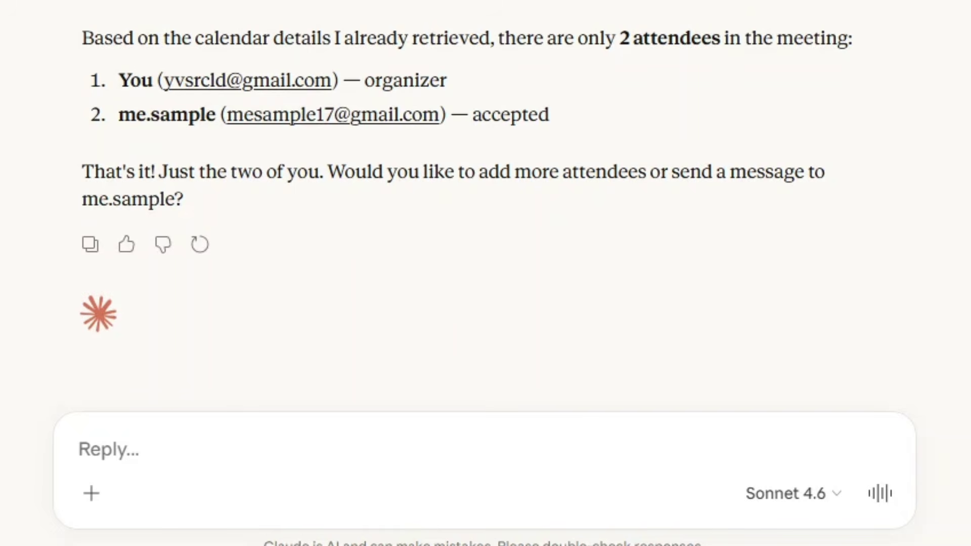
# - Review the chat's answers about the unread emails, the next meeting and its attendees
pyautogui.scroll(2, 550, 141)
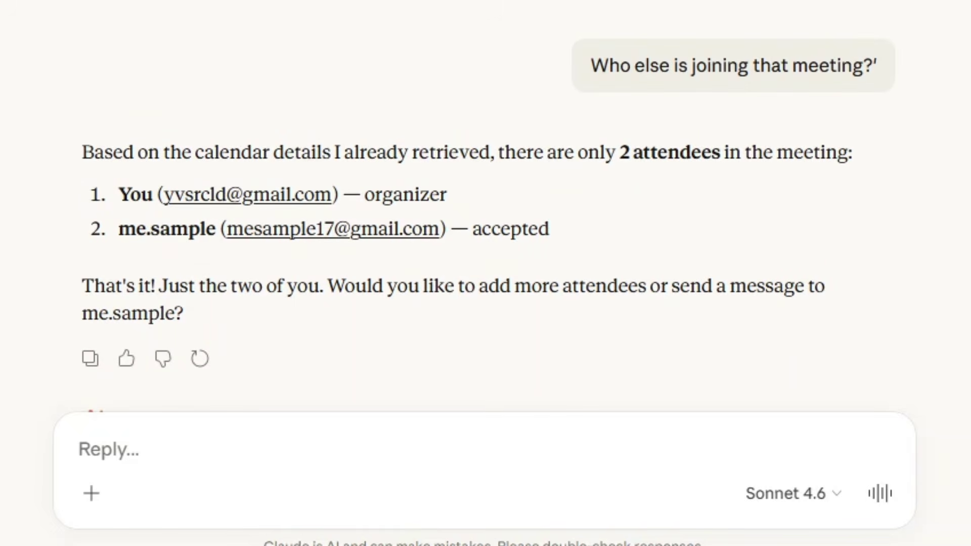
pyautogui.scroll(10, 850, 243)
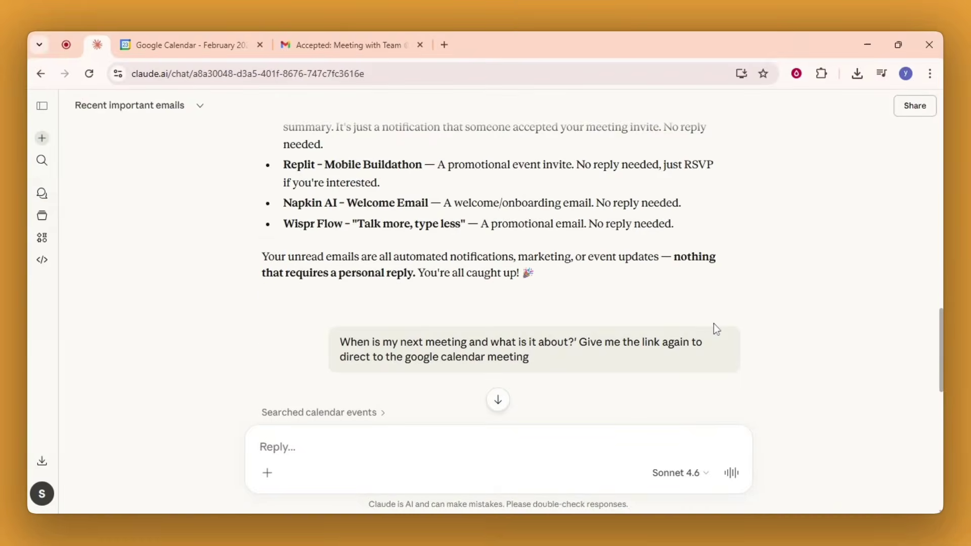
pyautogui.scroll(-10, 714, 324)
pyautogui.scroll(5, 714, 324)
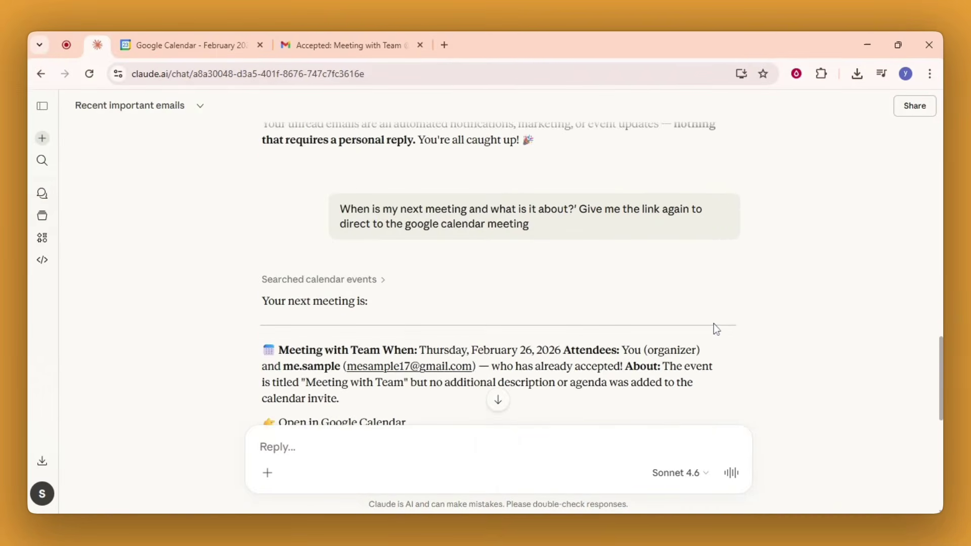
pyautogui.scroll(7, 715, 323)
pyautogui.scroll(-9, 714, 324)
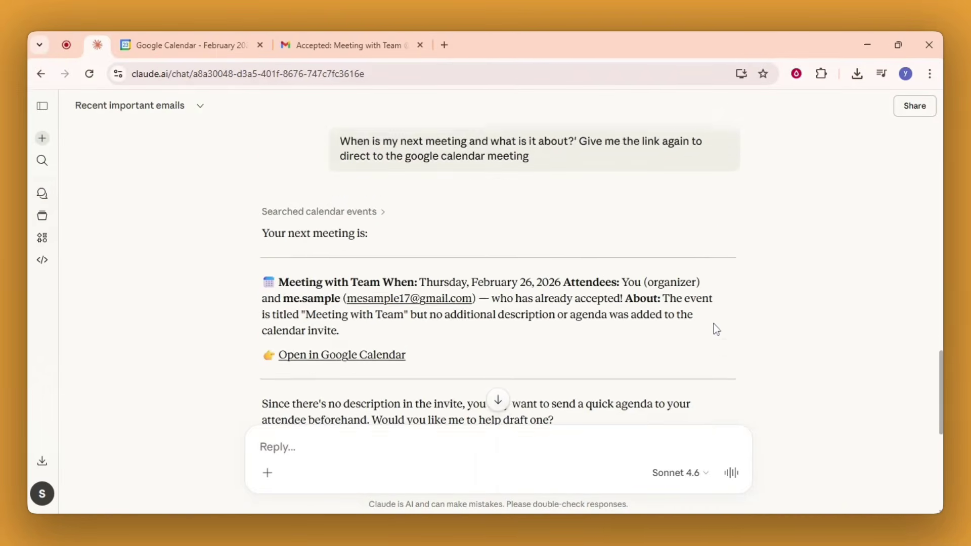
pyautogui.scroll(-7, 714, 323)
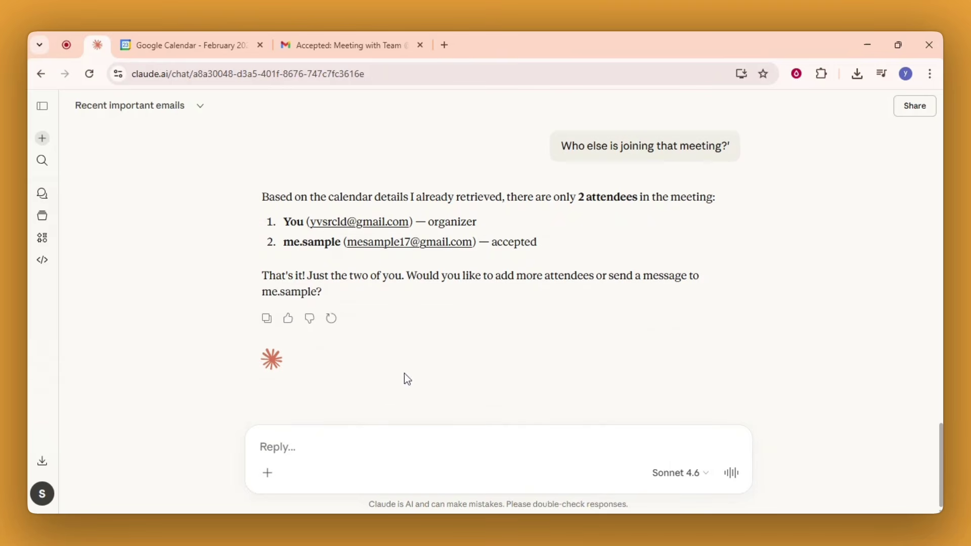
# - Check which connectors, including Calendar search and Gmail search, are switched on for this chat, and close the list
pyautogui.click(276, 477)
pyautogui.moveTo(332, 444)
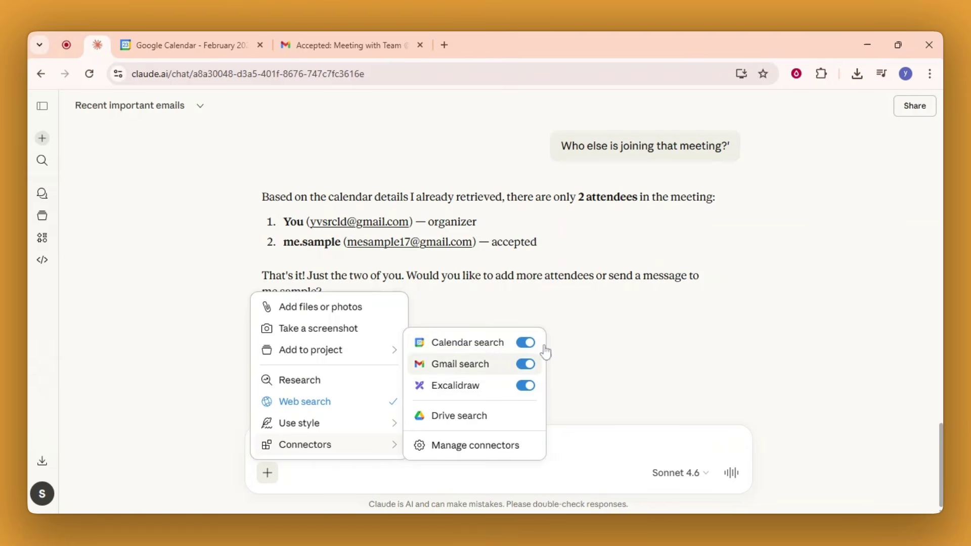
pyautogui.click(652, 386)
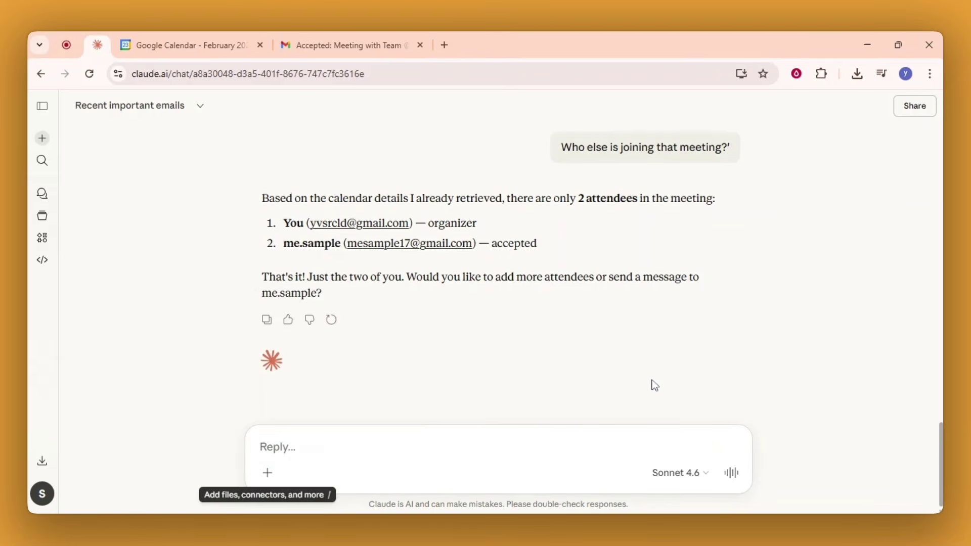
# - Look back over the conversation from the first question about important emails through the answer on unread emails needing a reply
pyautogui.scroll(4, 651, 386)
pyautogui.scroll(15, 651, 386)
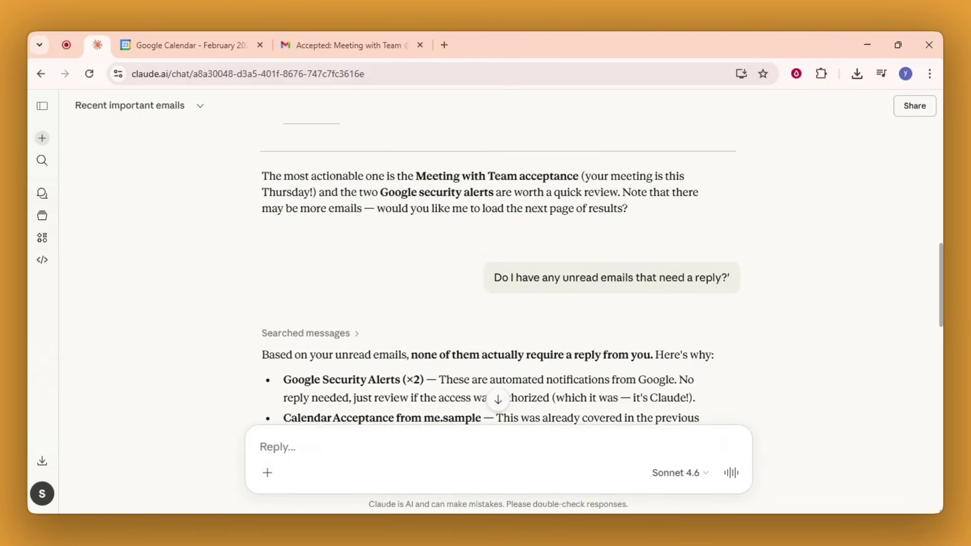
pyautogui.scroll(6, 653, 379)
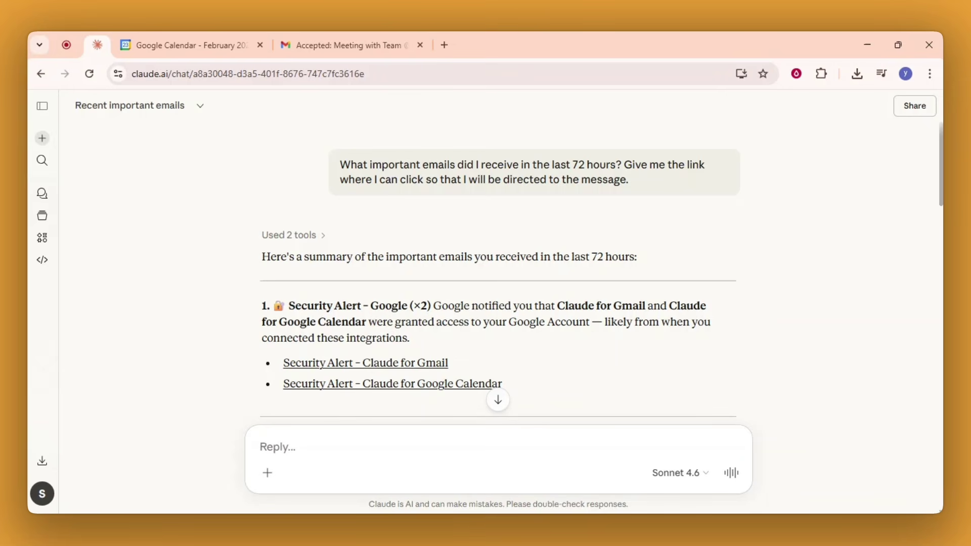
pyautogui.scroll(-9, 709, 309)
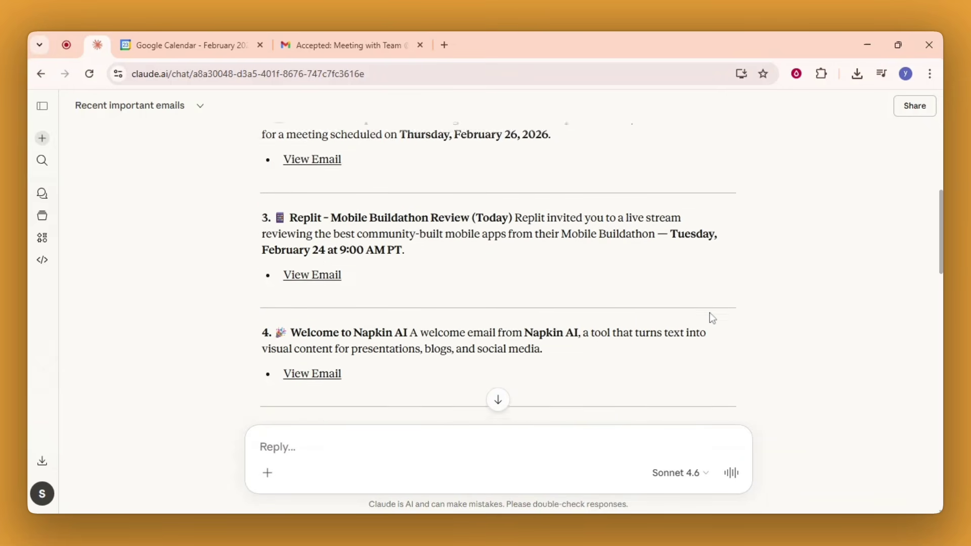
pyautogui.scroll(-20, 446, 301)
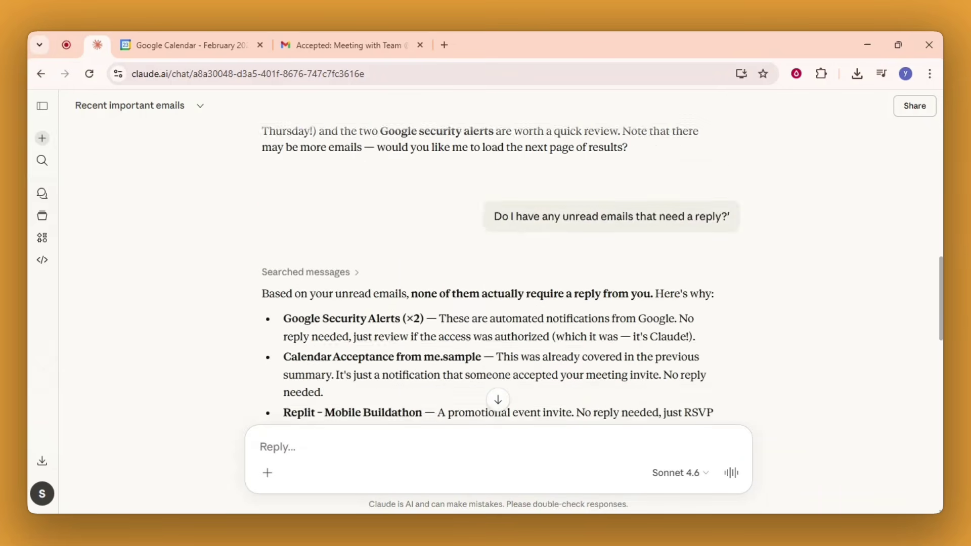